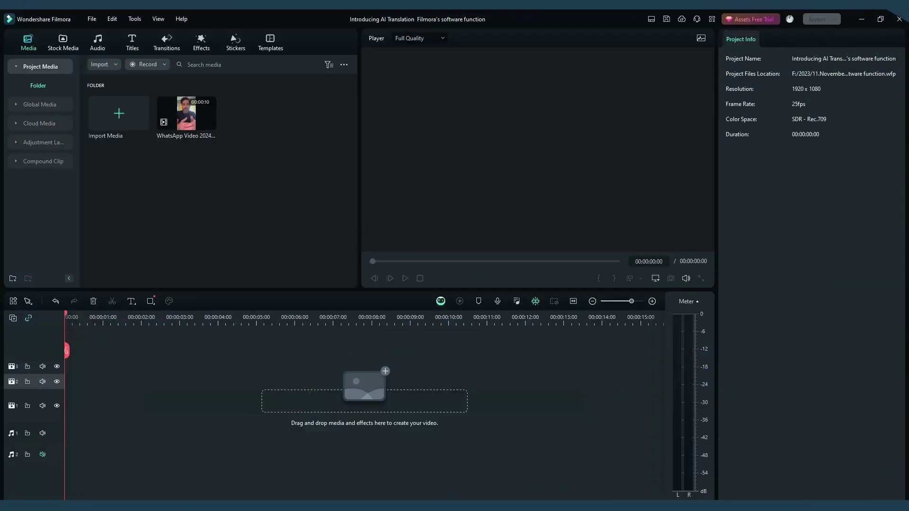
pyautogui.scroll(-2, 314, 167)
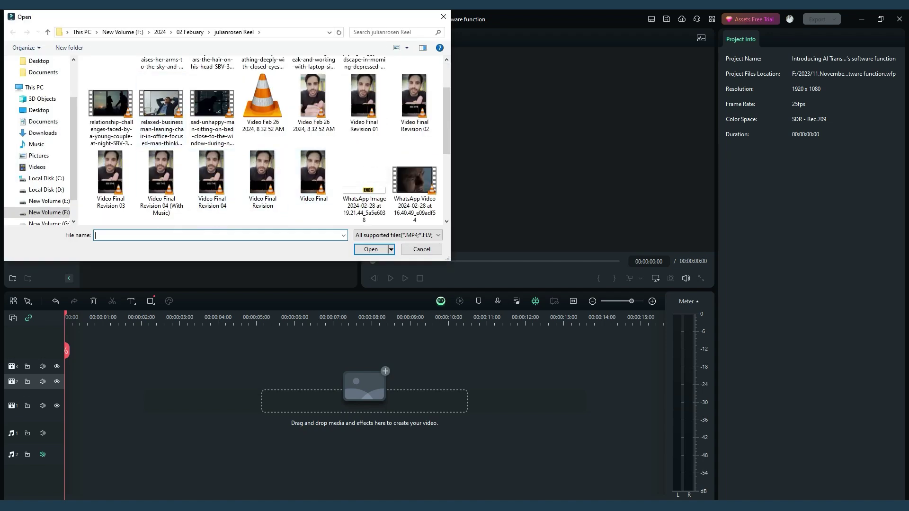
pyautogui.scroll(-2, 263, 142)
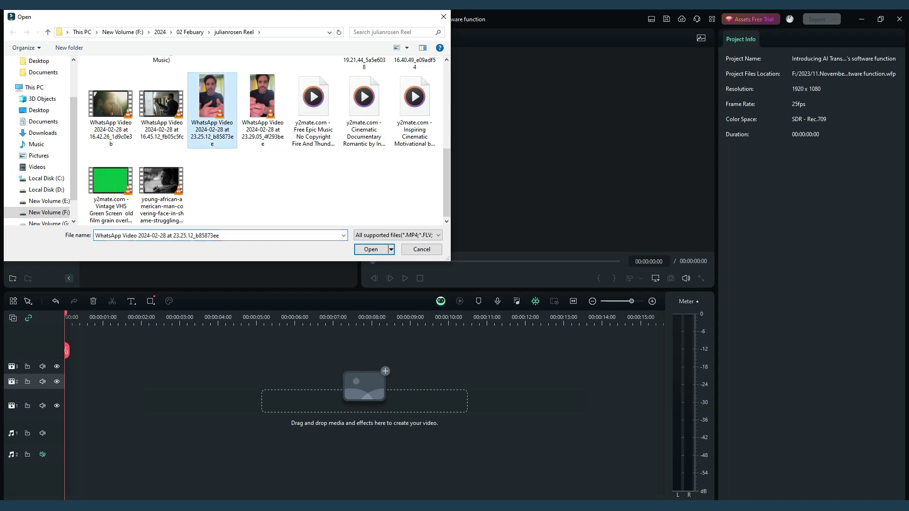
# Import the WhatsApp talking-head video and place it on video track 1
pyautogui.click(391, 249)
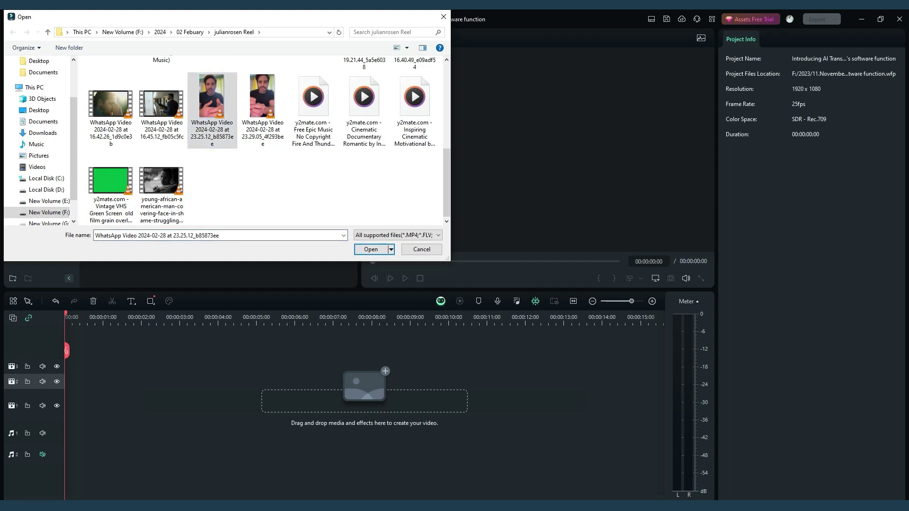
pyautogui.press('Return')
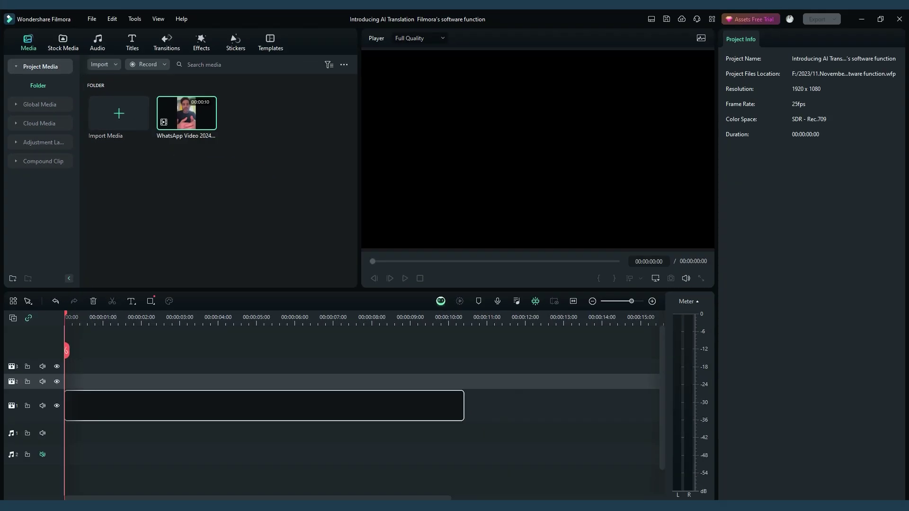
pyautogui.moveTo(186, 112); pyautogui.dragTo(263, 405)
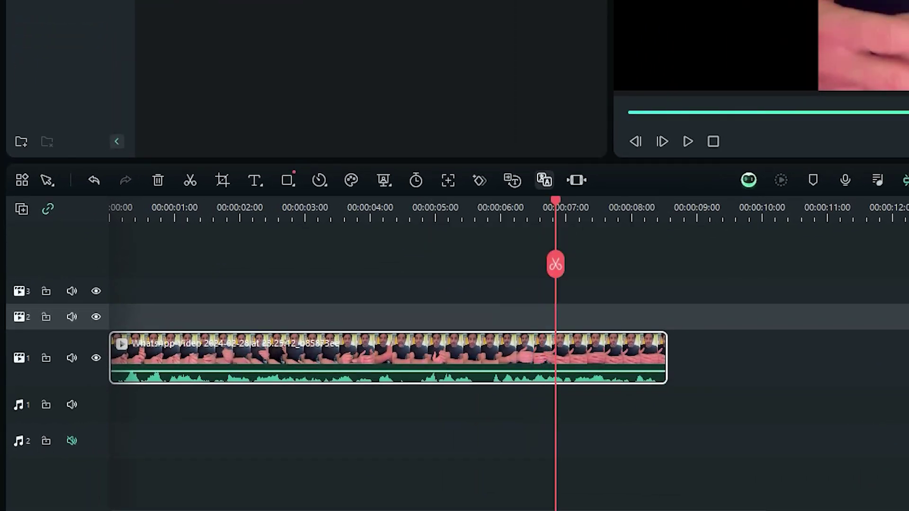
pyautogui.click(544, 179)
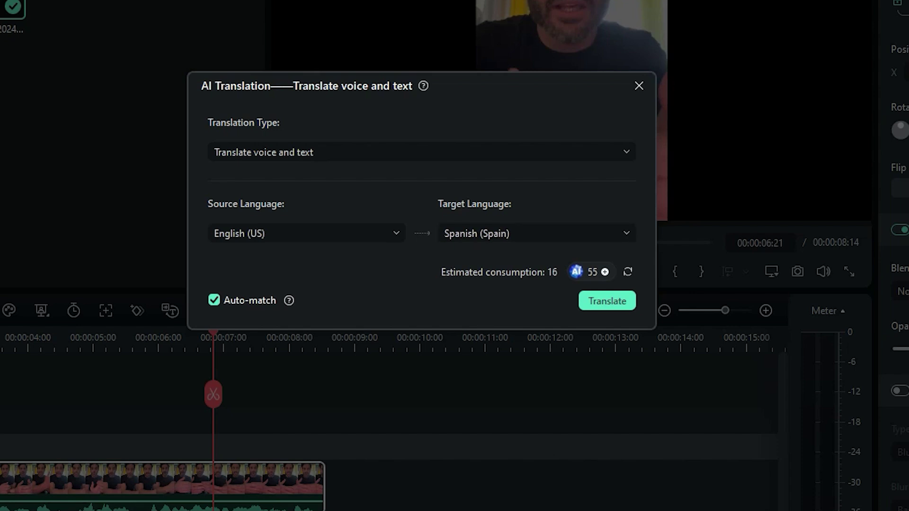
# Start an AI Translation of the clip from English (US) to Spanish (Spain)
pyautogui.click(306, 232)
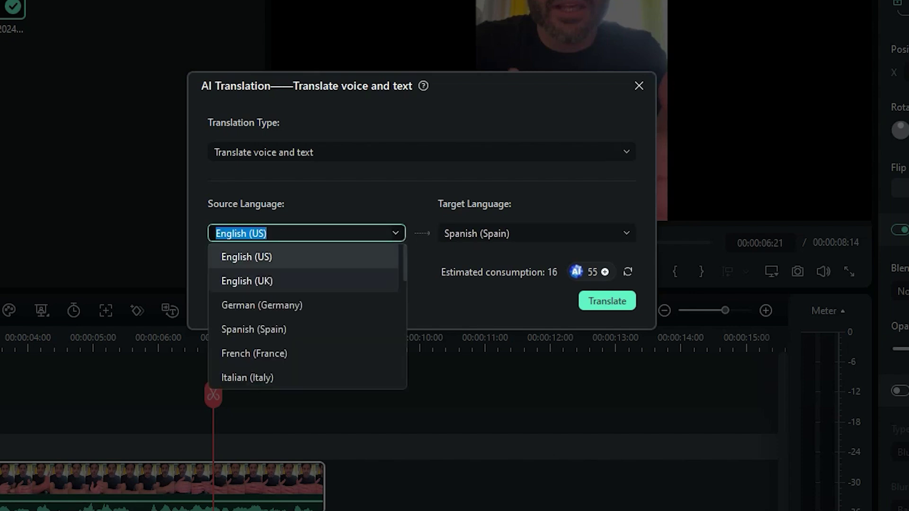
pyautogui.scroll(-3, 306, 327)
pyautogui.scroll(-3, 305, 316)
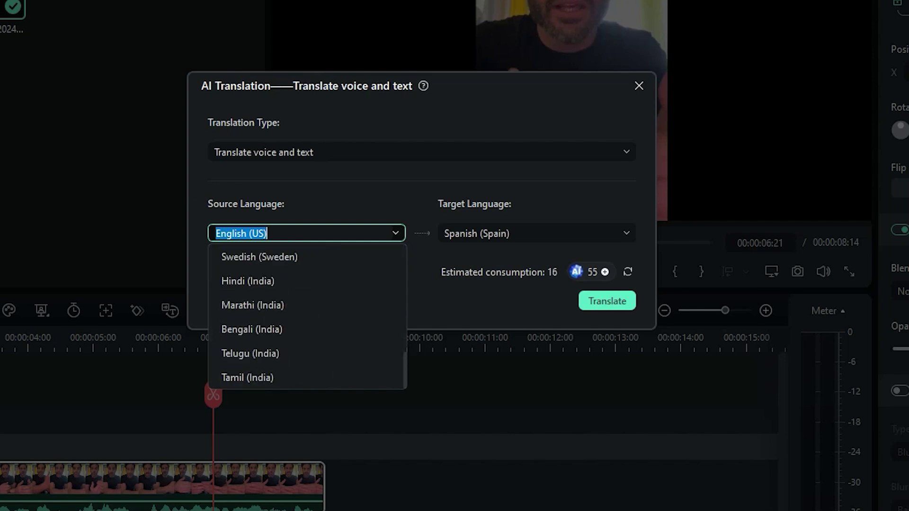
pyautogui.scroll(2, 306, 317)
pyautogui.scroll(3, 305, 316)
pyautogui.scroll(3, 306, 317)
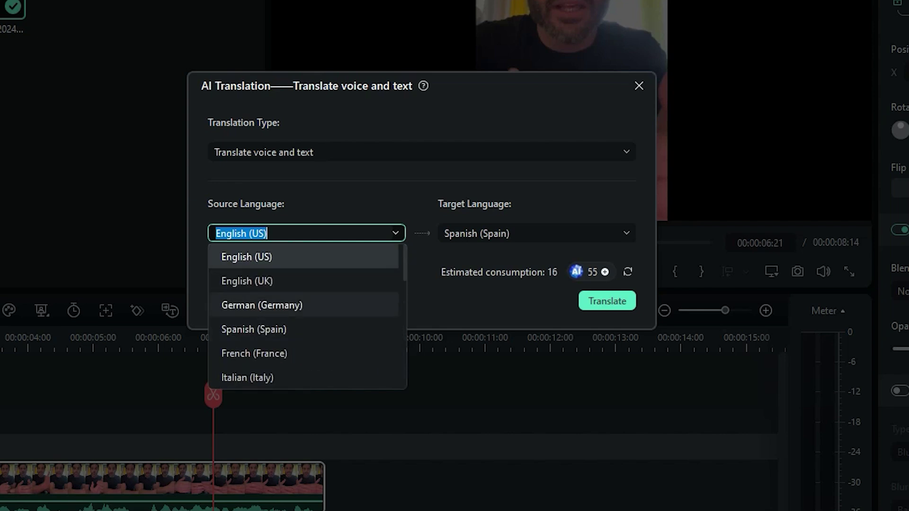
pyautogui.press('Escape')
pyautogui.click(537, 233)
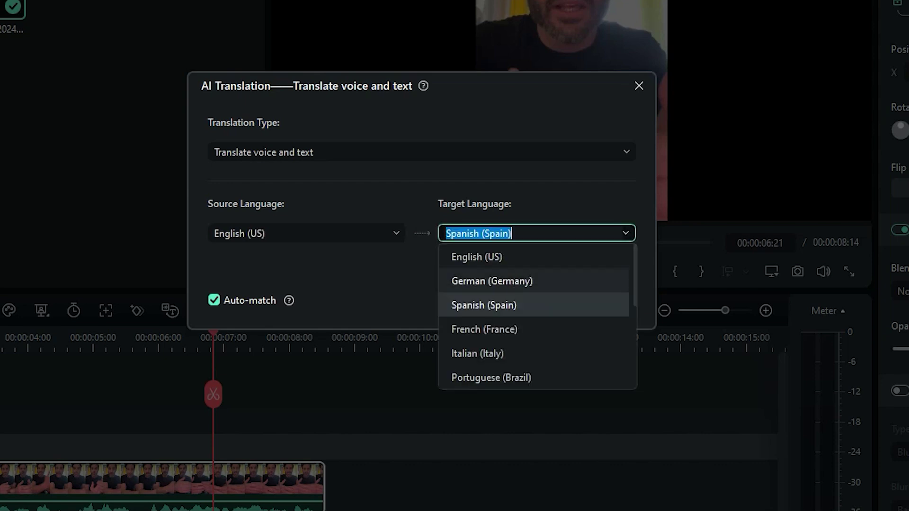
pyautogui.scroll(-3, 537, 317)
pyautogui.scroll(1, 537, 317)
pyautogui.scroll(2, 537, 317)
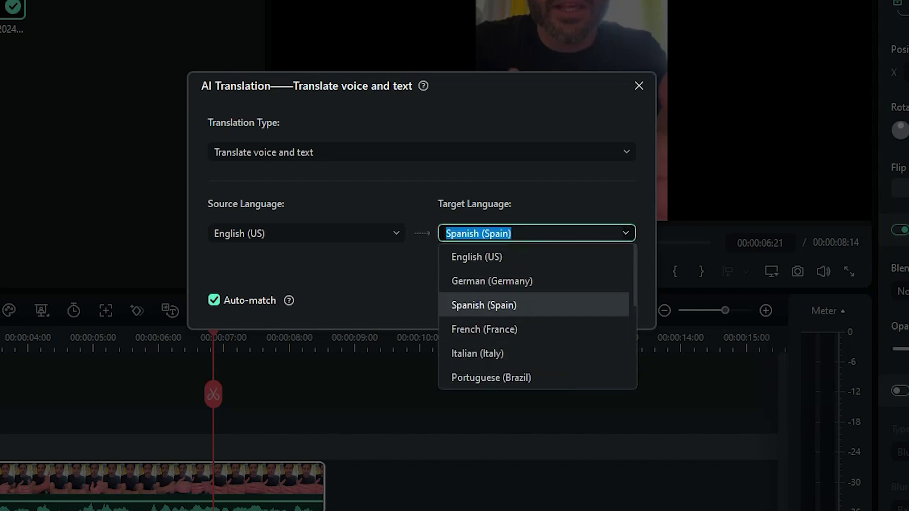
pyautogui.click(484, 305)
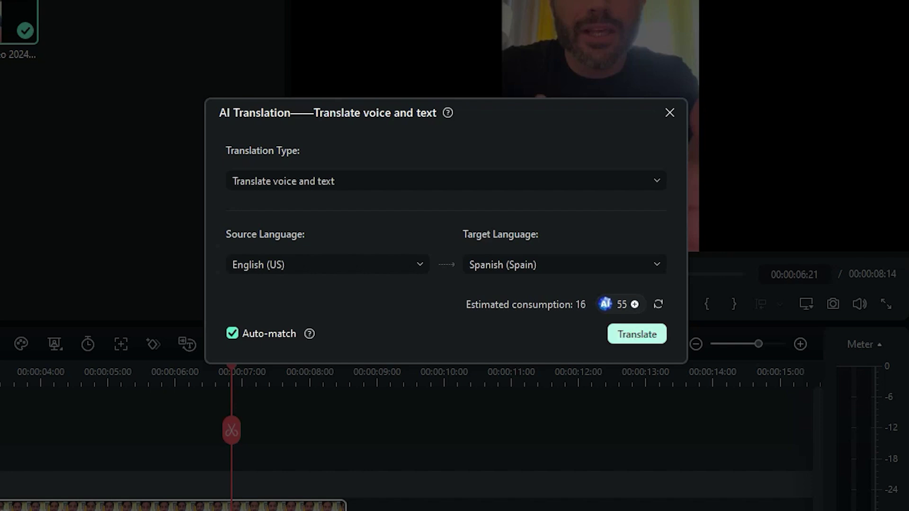
pyautogui.click(637, 334)
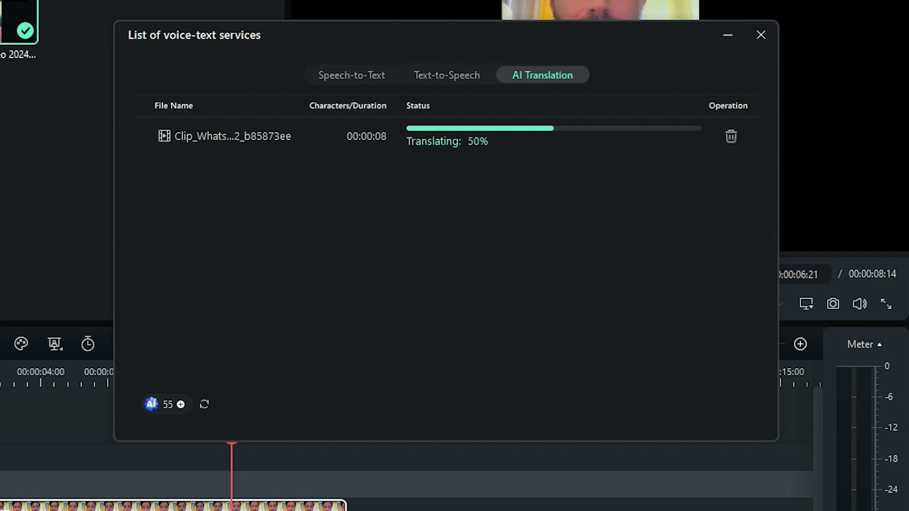
pyautogui.scroll(3, 302, 405)
pyautogui.scroll(3, 302, 405)
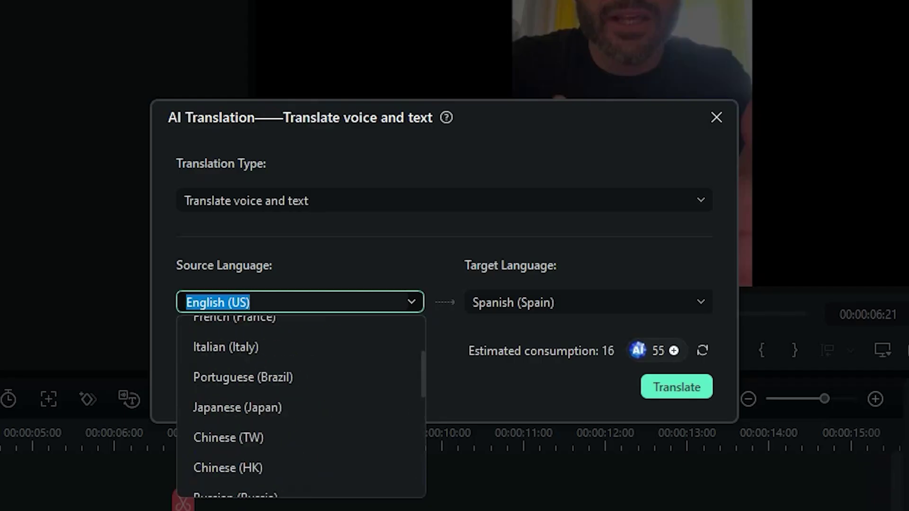
pyautogui.scroll(3, 301, 405)
# Reconfirm English (US) as source and Spanish (Spain) as target language
pyautogui.press('Return')
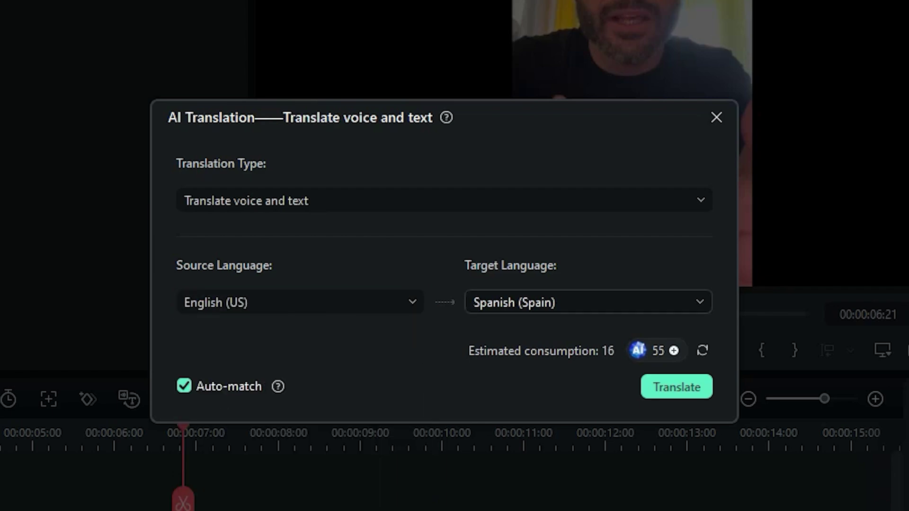
pyautogui.click(588, 302)
pyautogui.scroll(-3, 539, 450)
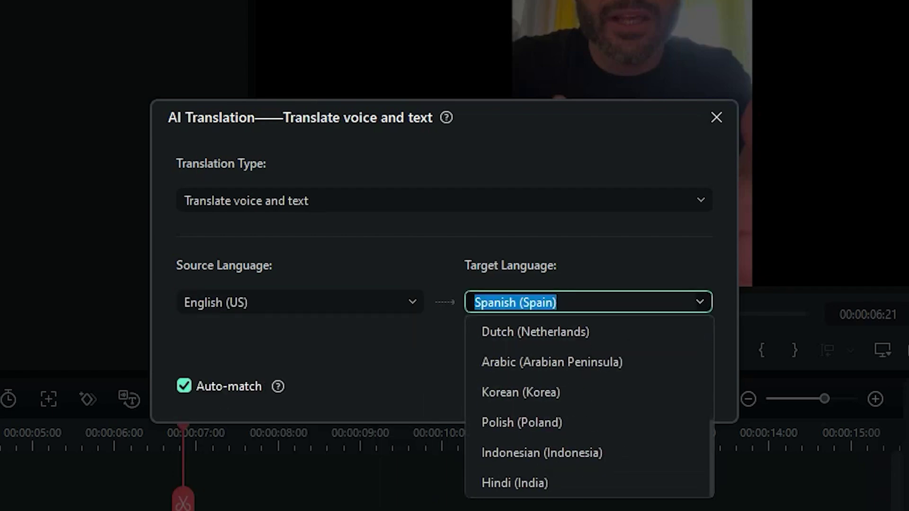
pyautogui.scroll(3, 588, 411)
pyautogui.scroll(1, 587, 412)
pyautogui.press('Return')
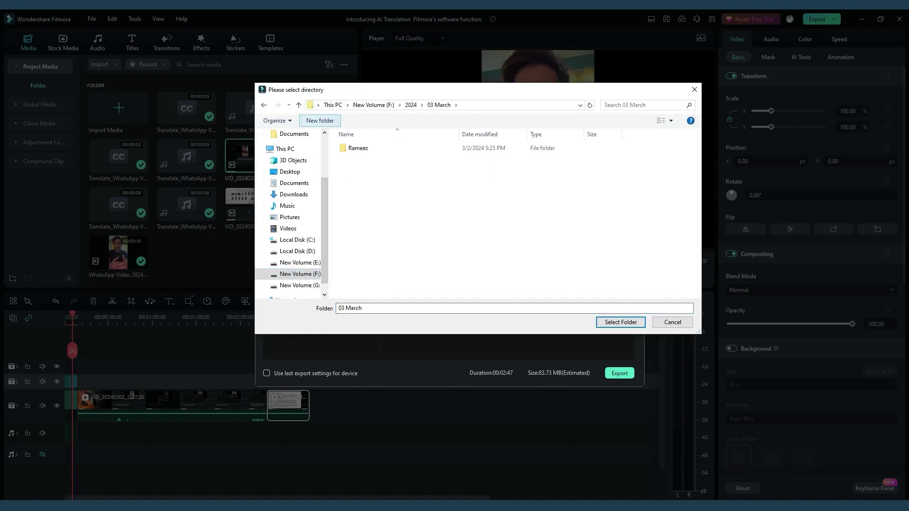
# Export the translated video to the Tutorial > Introducing AI Translation folder
pyautogui.doubleClick(358, 288)
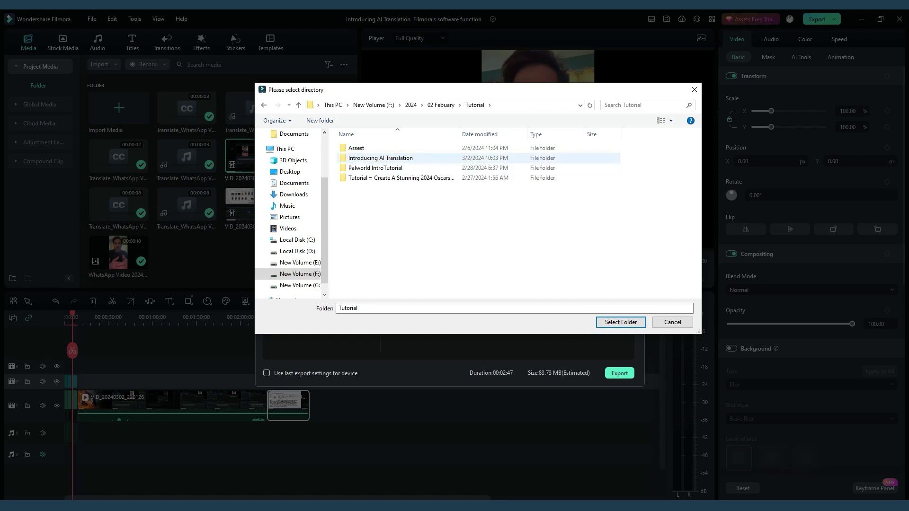
pyautogui.doubleClick(380, 158)
pyautogui.click(620, 322)
pyautogui.click(619, 373)
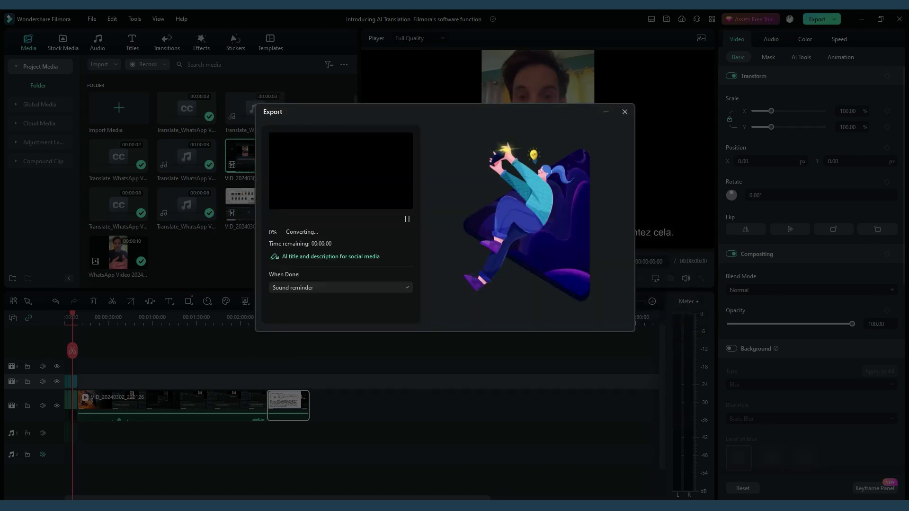